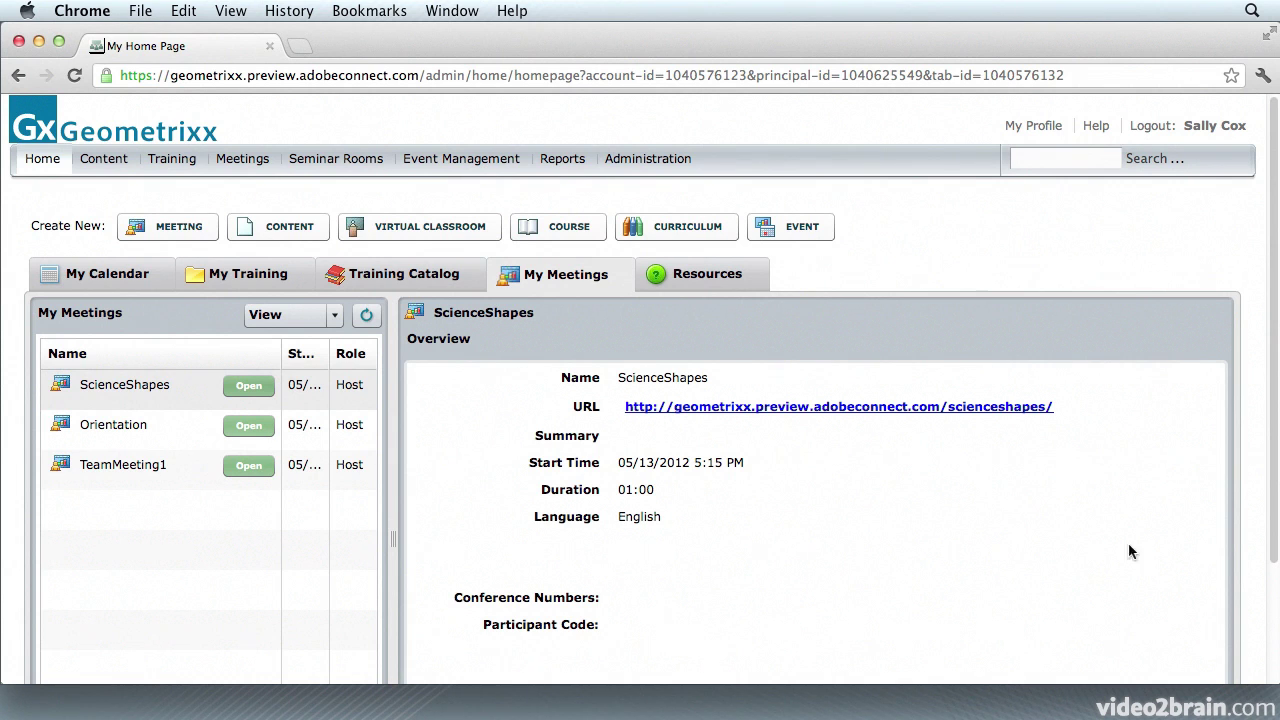
Open the reports of the shared event Shapes TechSummit (Sample Test Event) in Event Management.
click(447, 163)
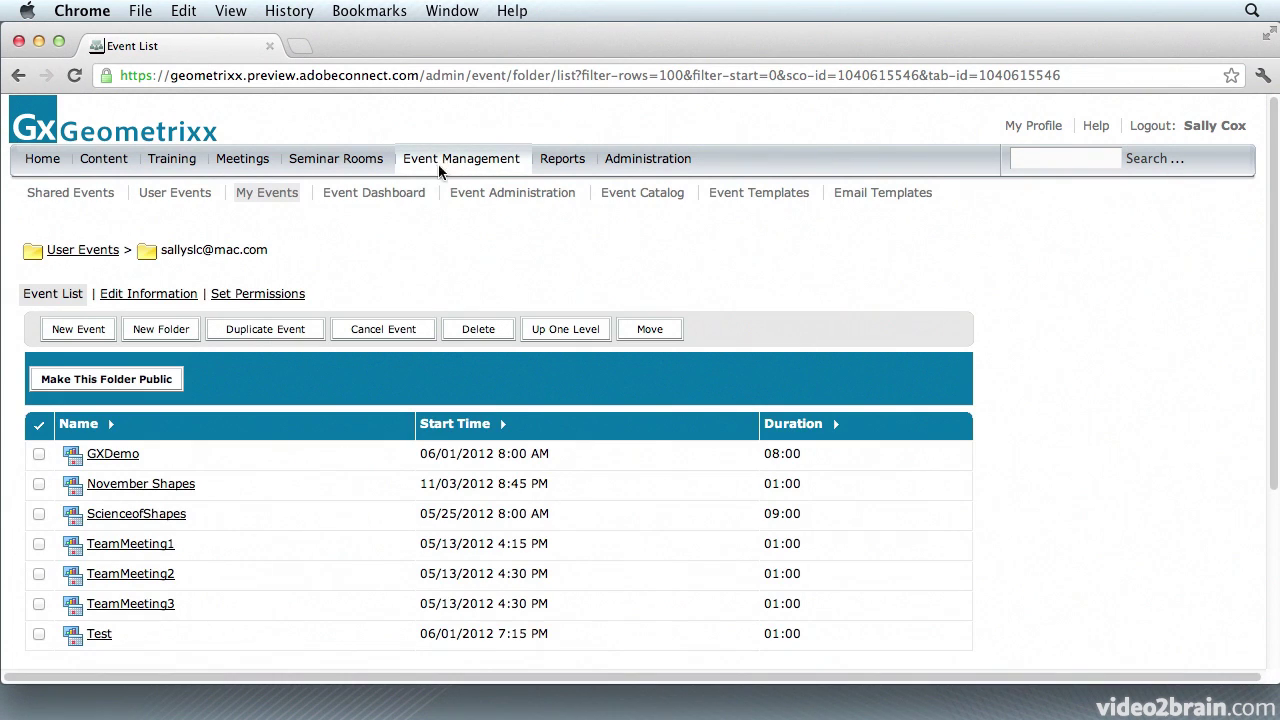
click(48, 196)
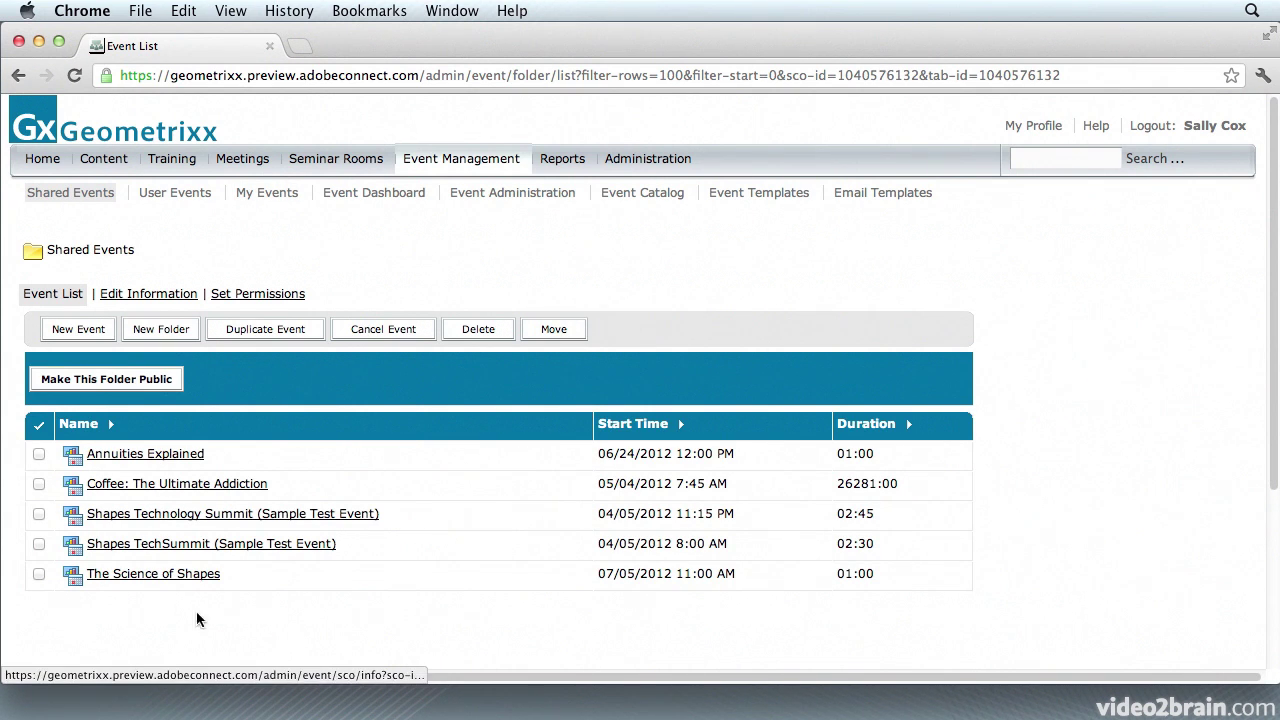
click(172, 546)
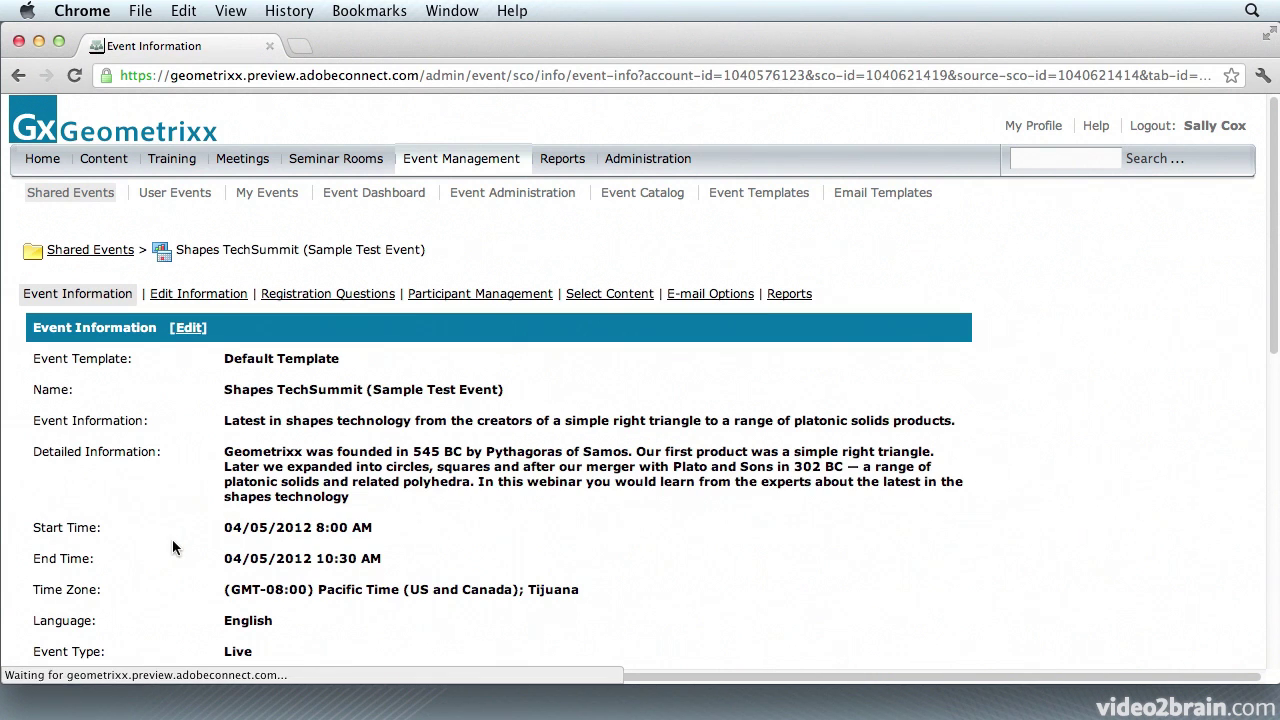
click(789, 294)
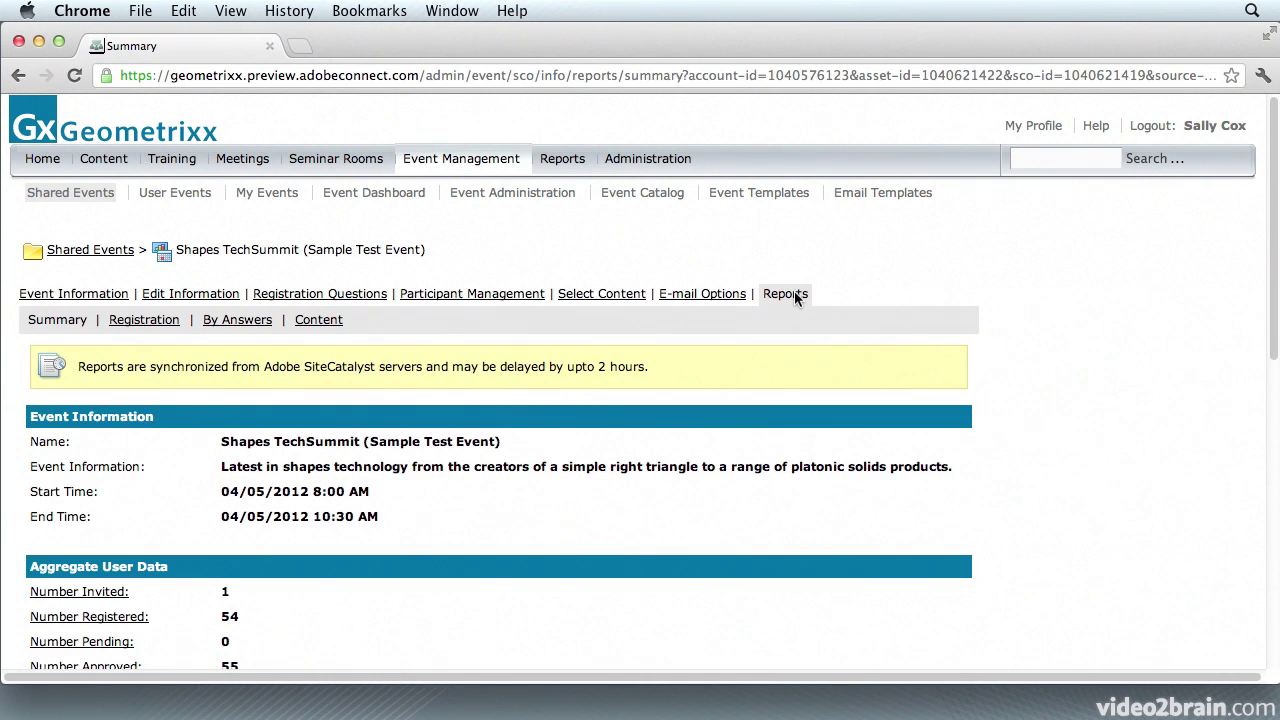
Review the event's summary report, covering the aggregate user data, the user information report and the conversion funnel.
scroll(962, 376, down, 4)
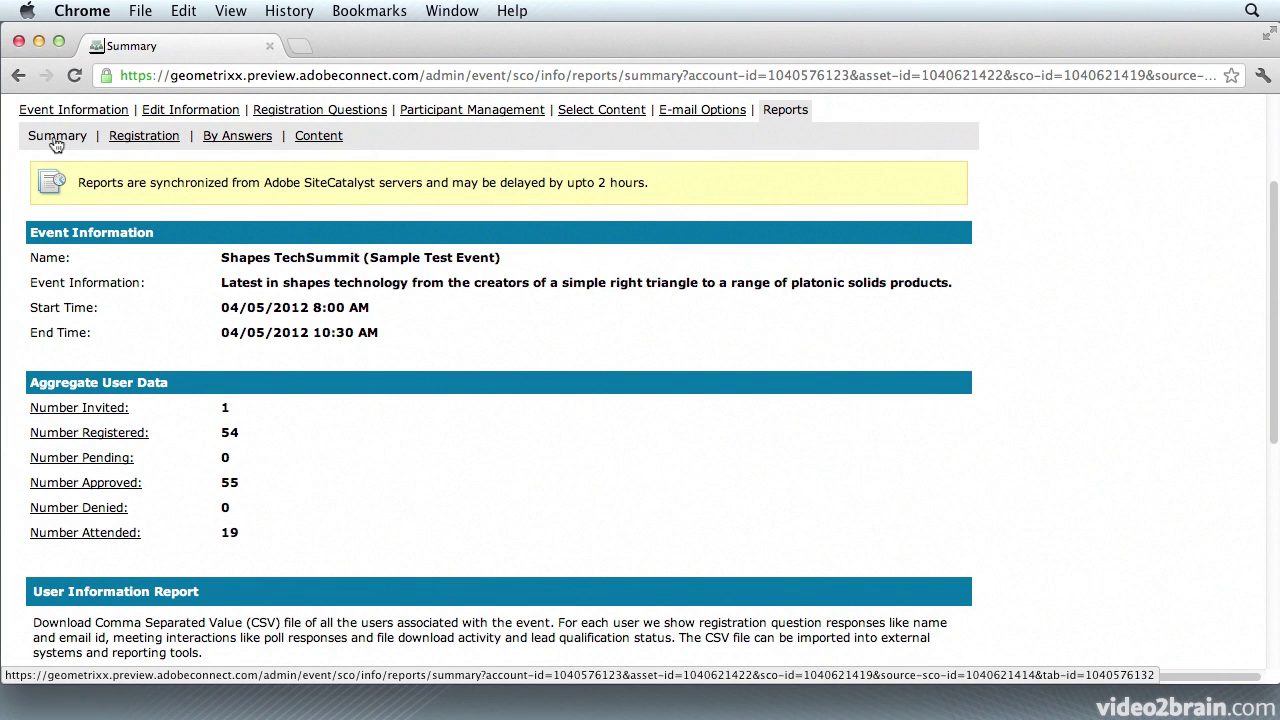
scroll(350, 312, down, 2)
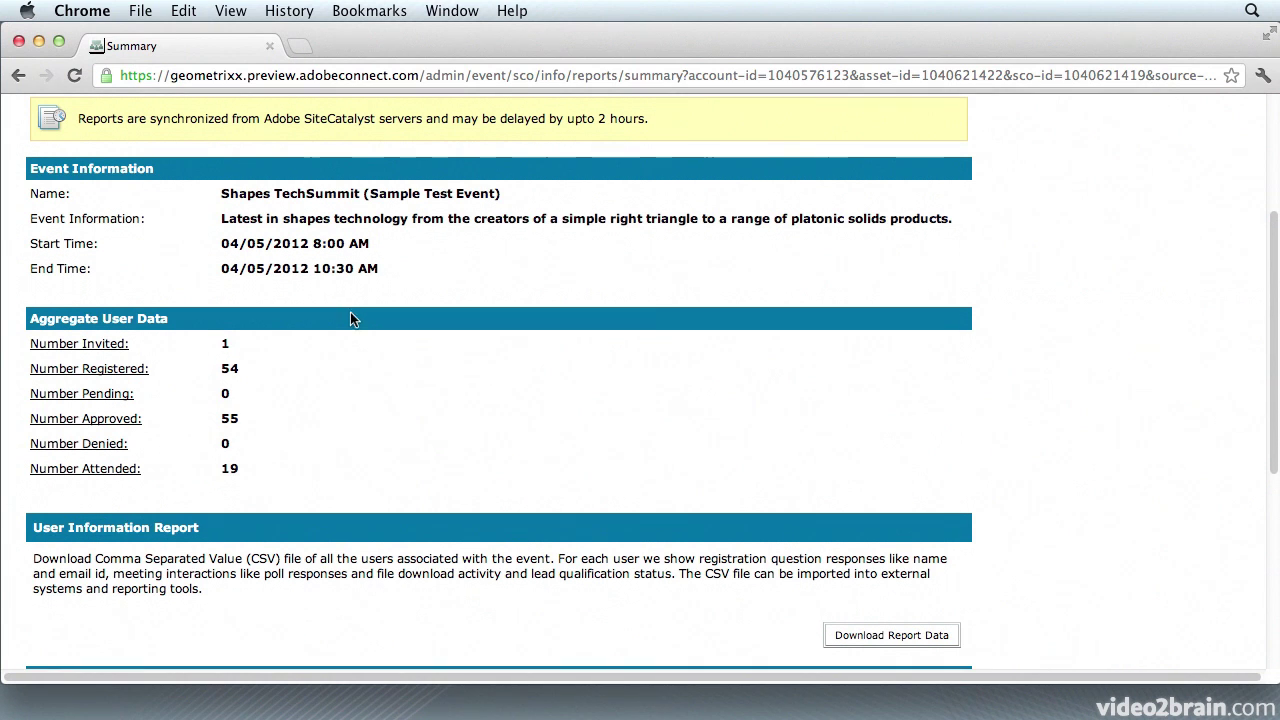
scroll(350, 313, down, 2)
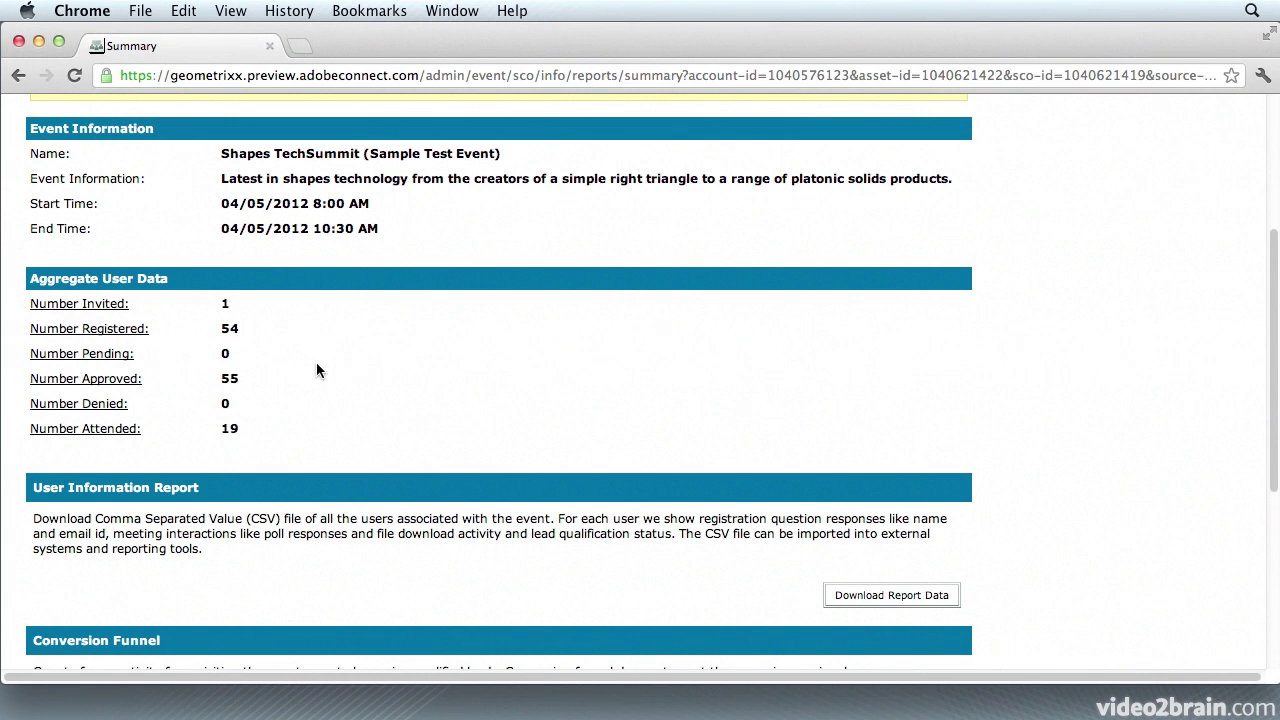
scroll(321, 362, down, 2)
scroll(321, 365, down, 6)
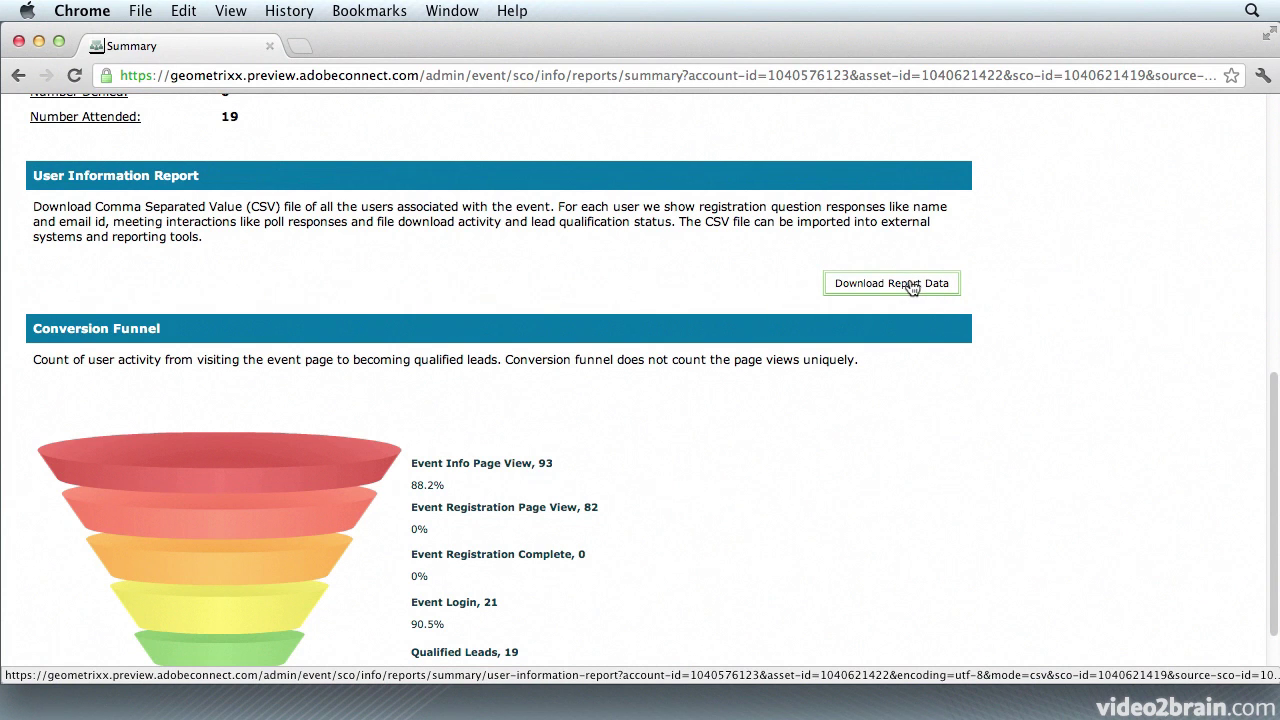
scroll(898, 303, down, 1)
scroll(896, 298, down, 3)
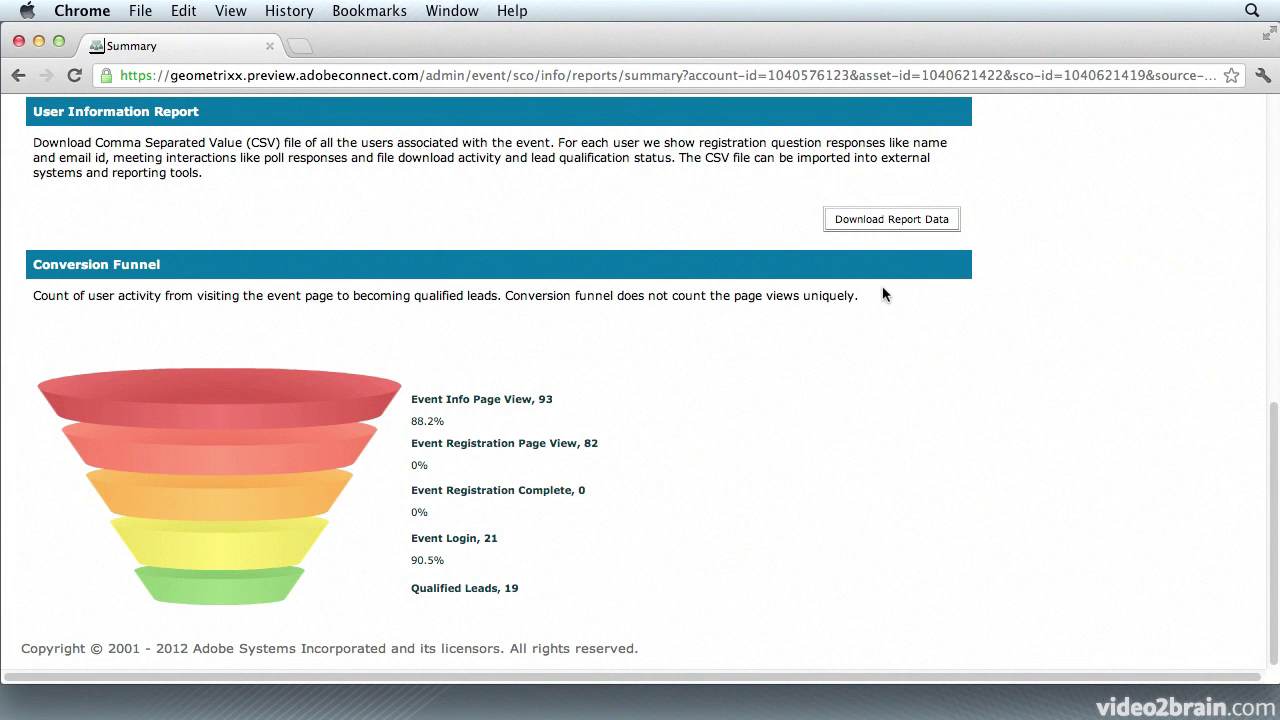
Open the event's Registration report and review the attendance, registration and poll criteria for lead qualification.
scroll(882, 293, up, 10)
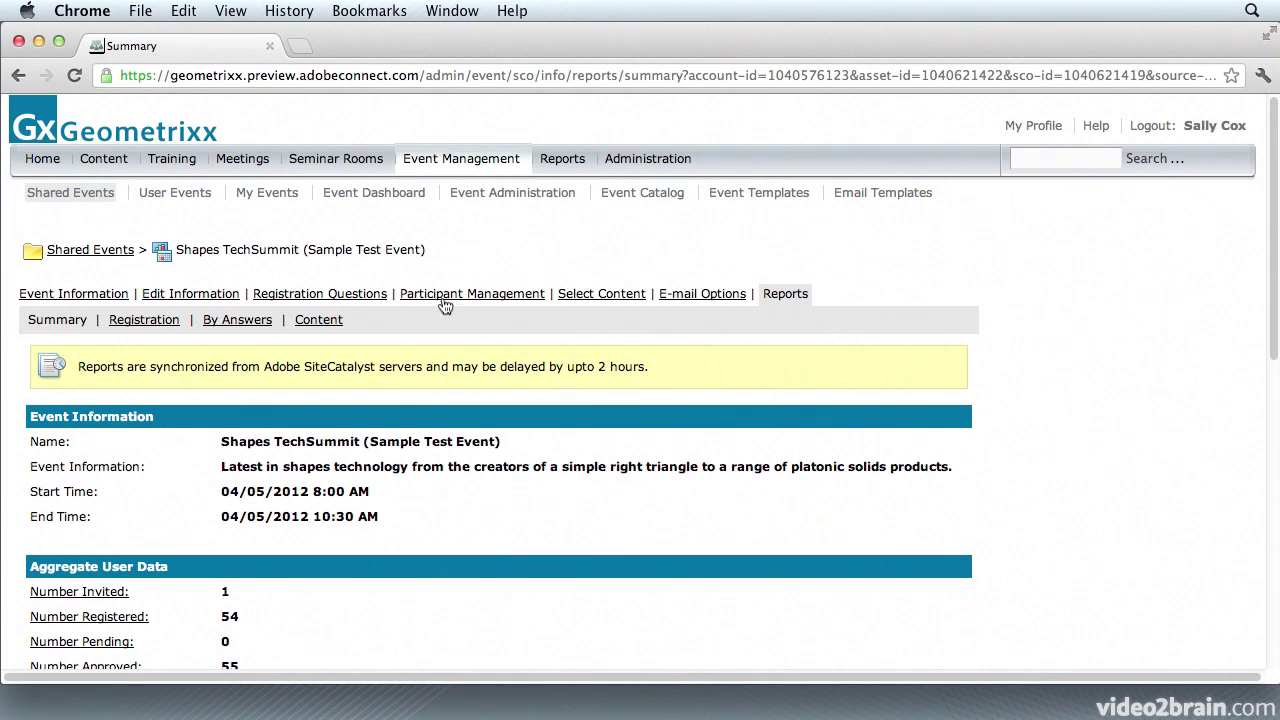
click(124, 322)
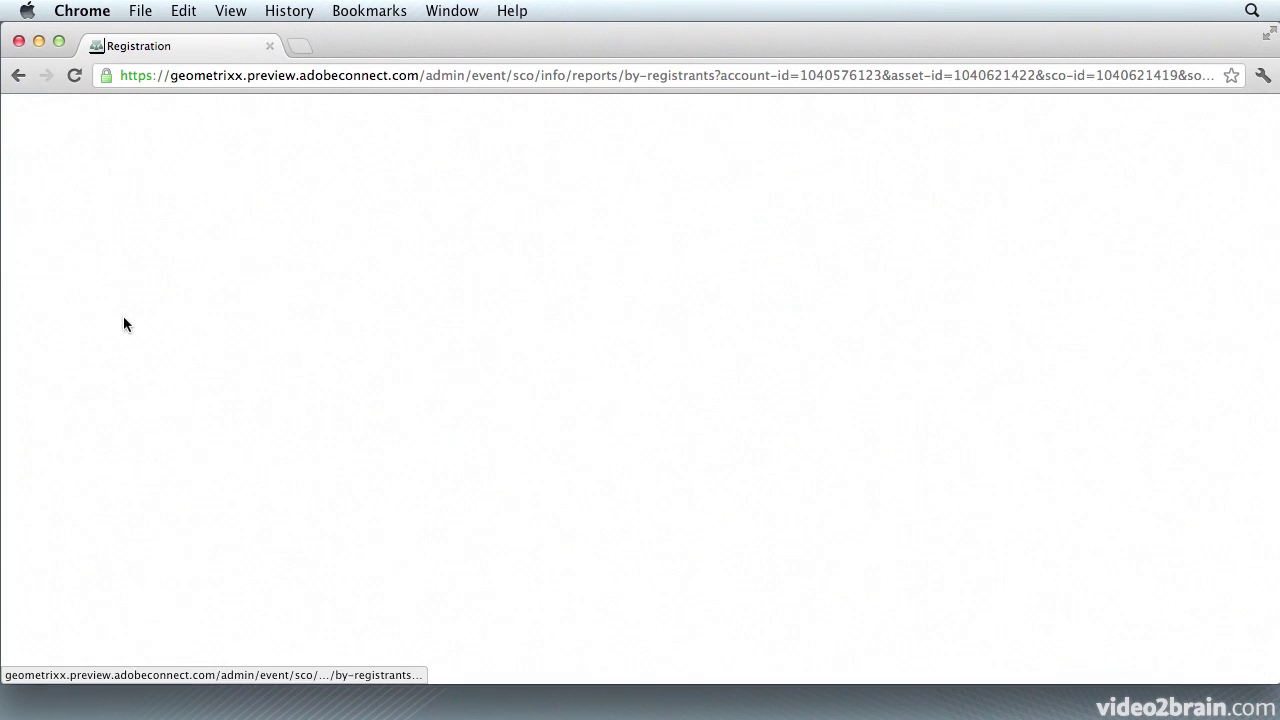
scroll(395, 385, down, 2)
scroll(395, 384, down, 4)
scroll(392, 373, down, 1)
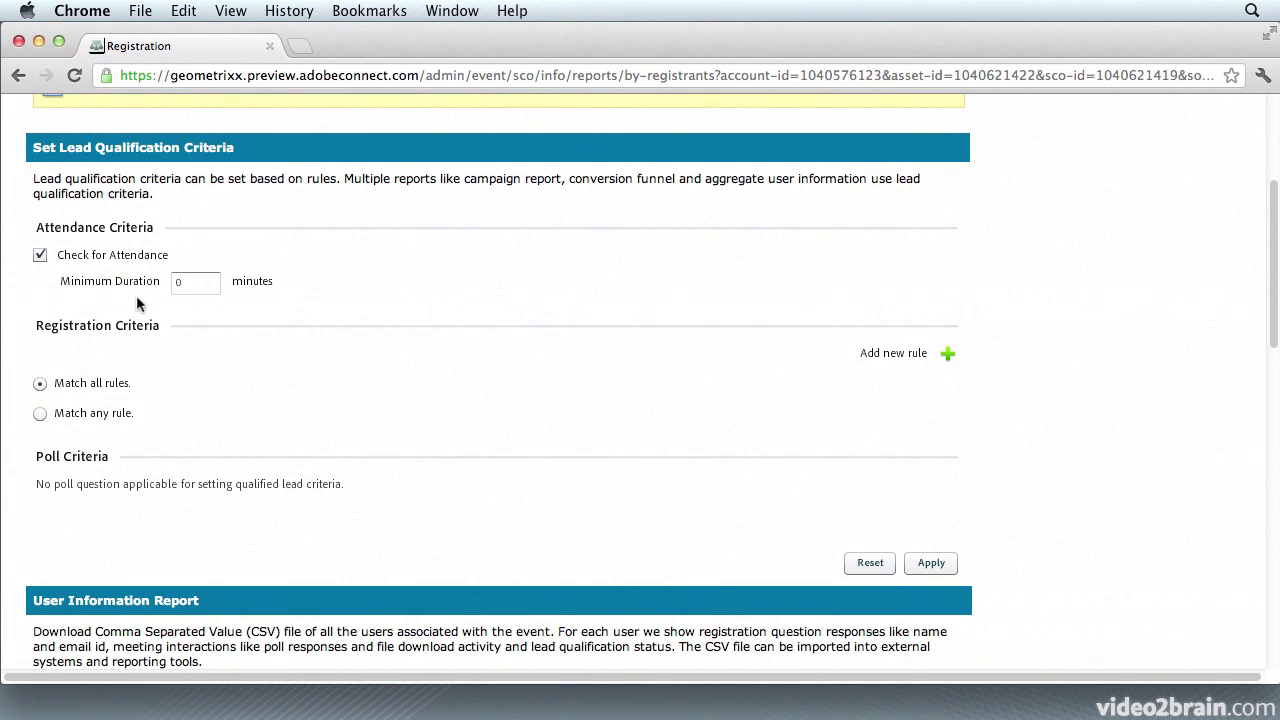
scroll(366, 398, down, 3)
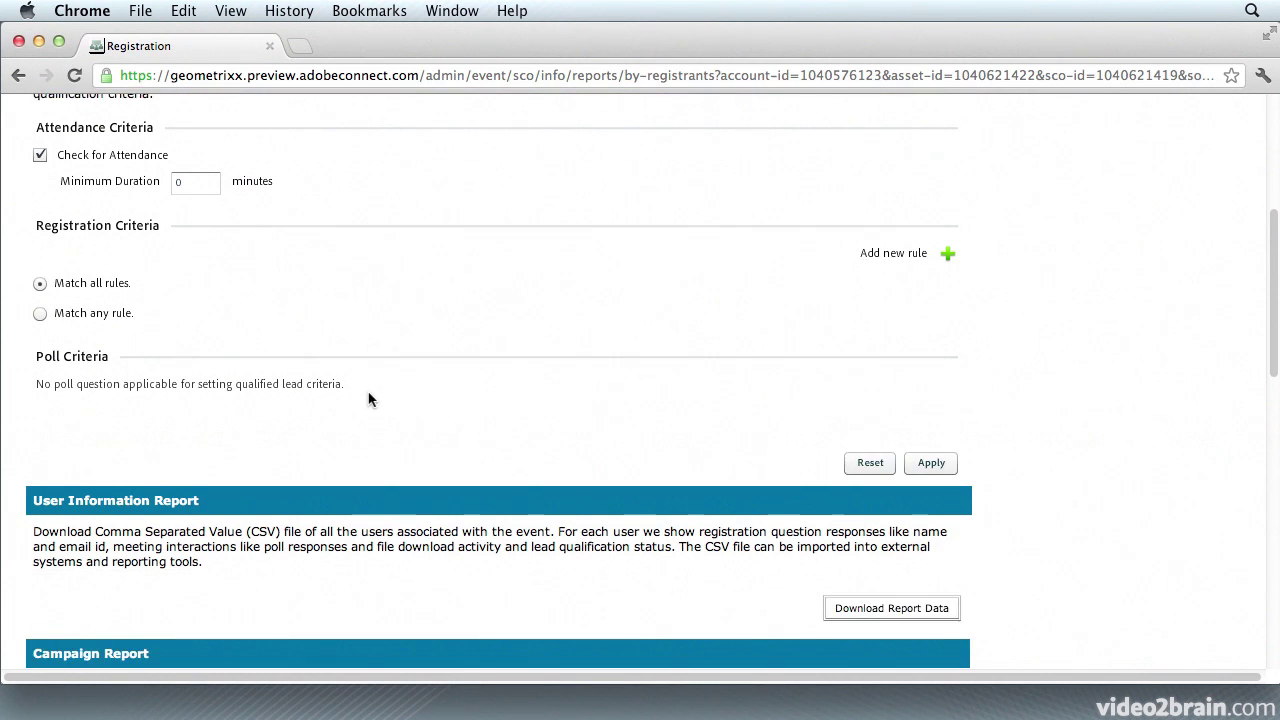
Examine the Campaign Report chart and the response counts for the registration questions.
scroll(368, 399, down, 5)
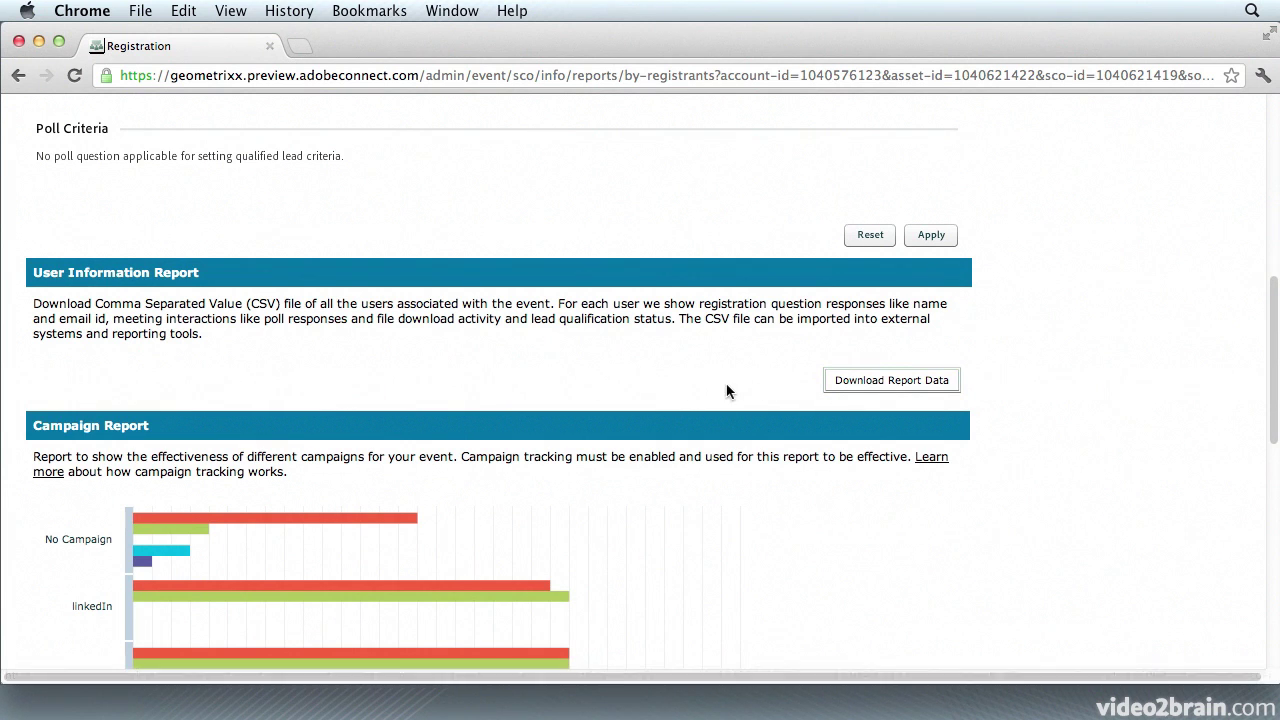
scroll(713, 378, down, 2)
scroll(715, 381, down, 3)
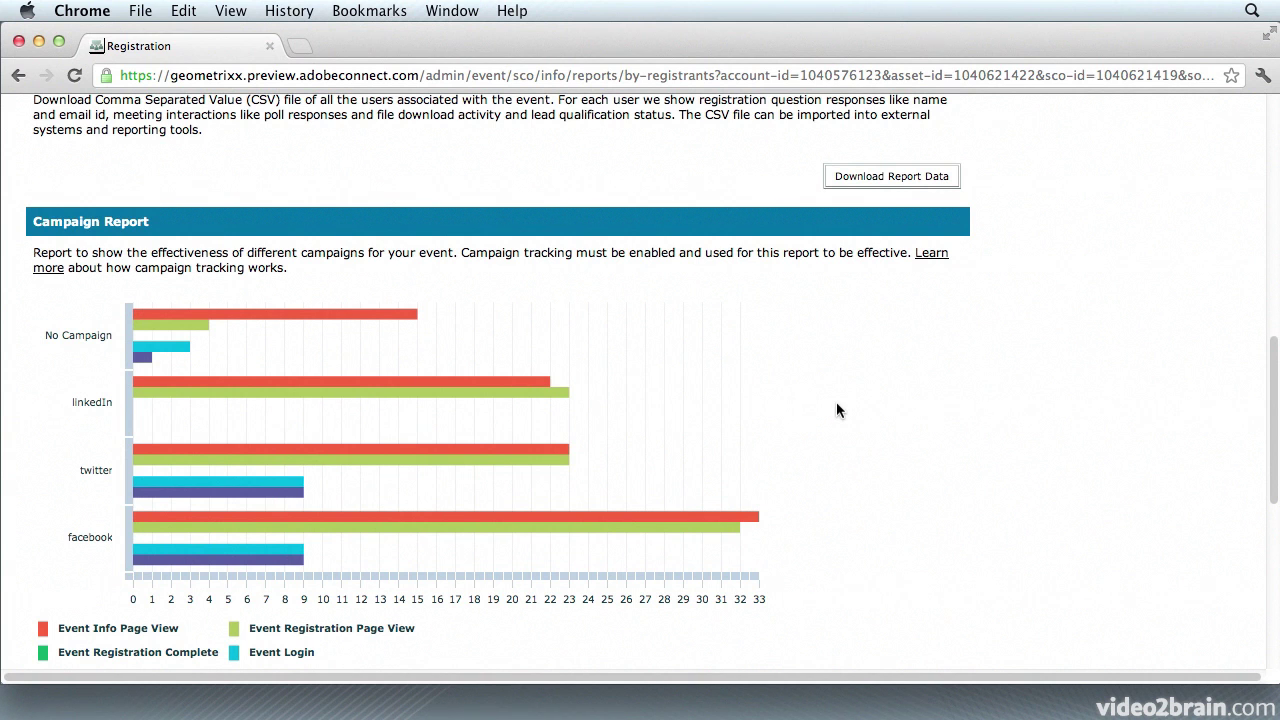
scroll(837, 405, down, 5)
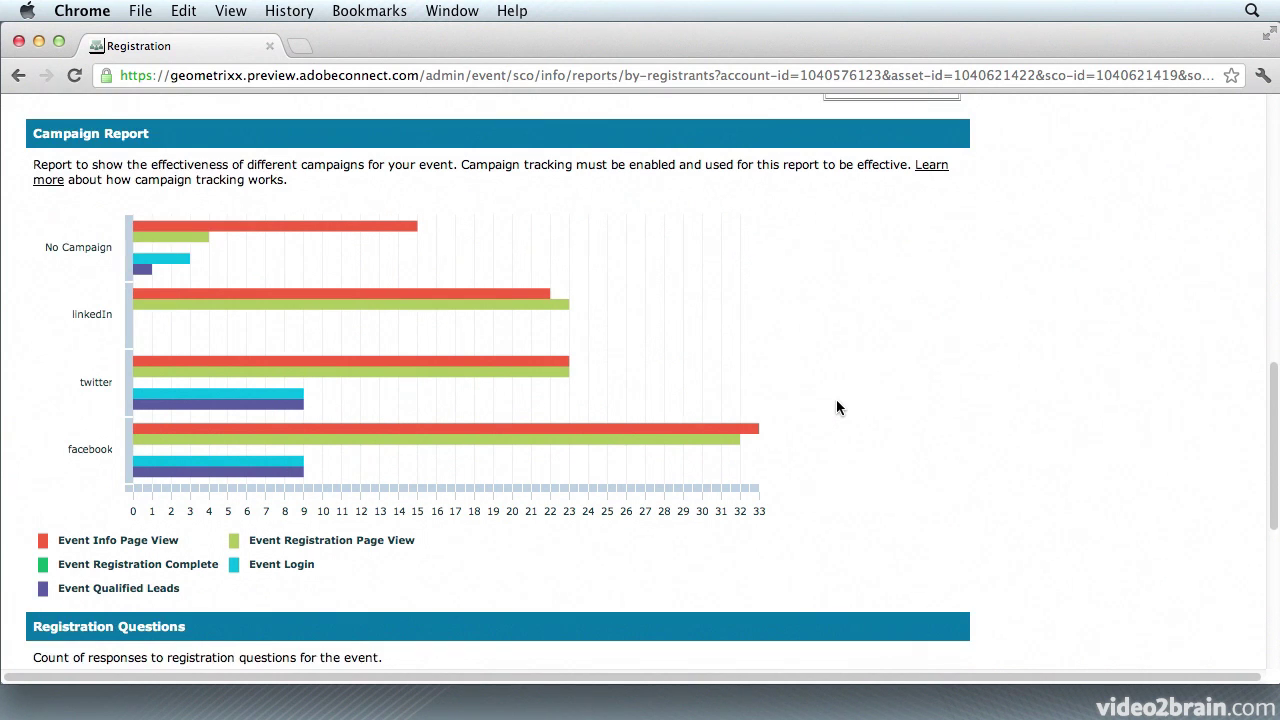
scroll(837, 405, down, 6)
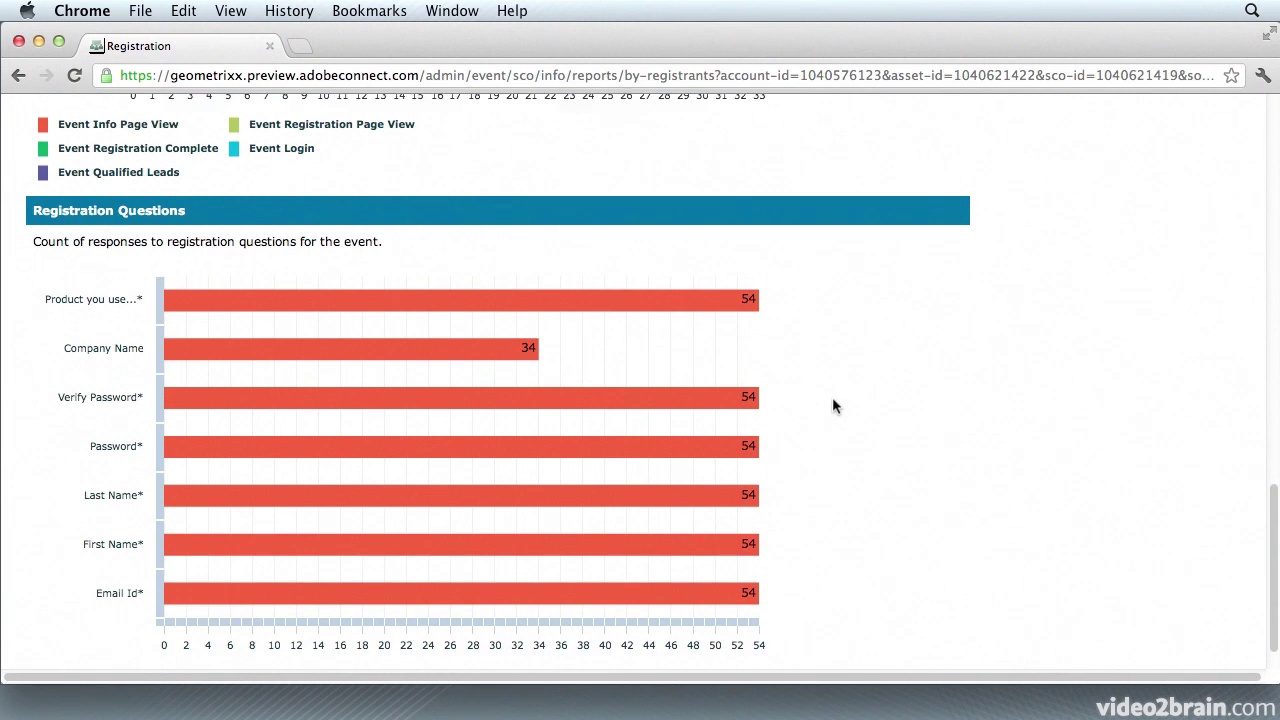
scroll(859, 415, down, 1)
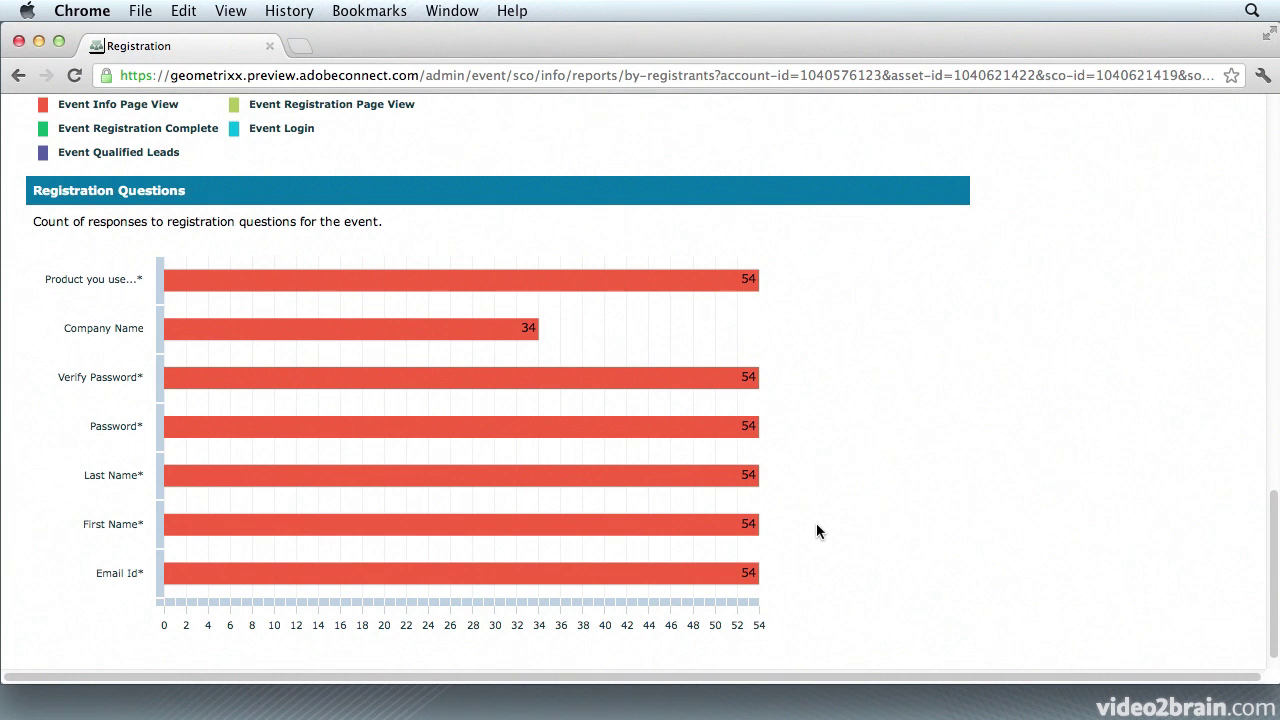
scroll(816, 523, down, 1)
Open the By Answers report and review the answer distribution for the registration questions.
scroll(816, 522, up, 5)
scroll(817, 516, up, 10)
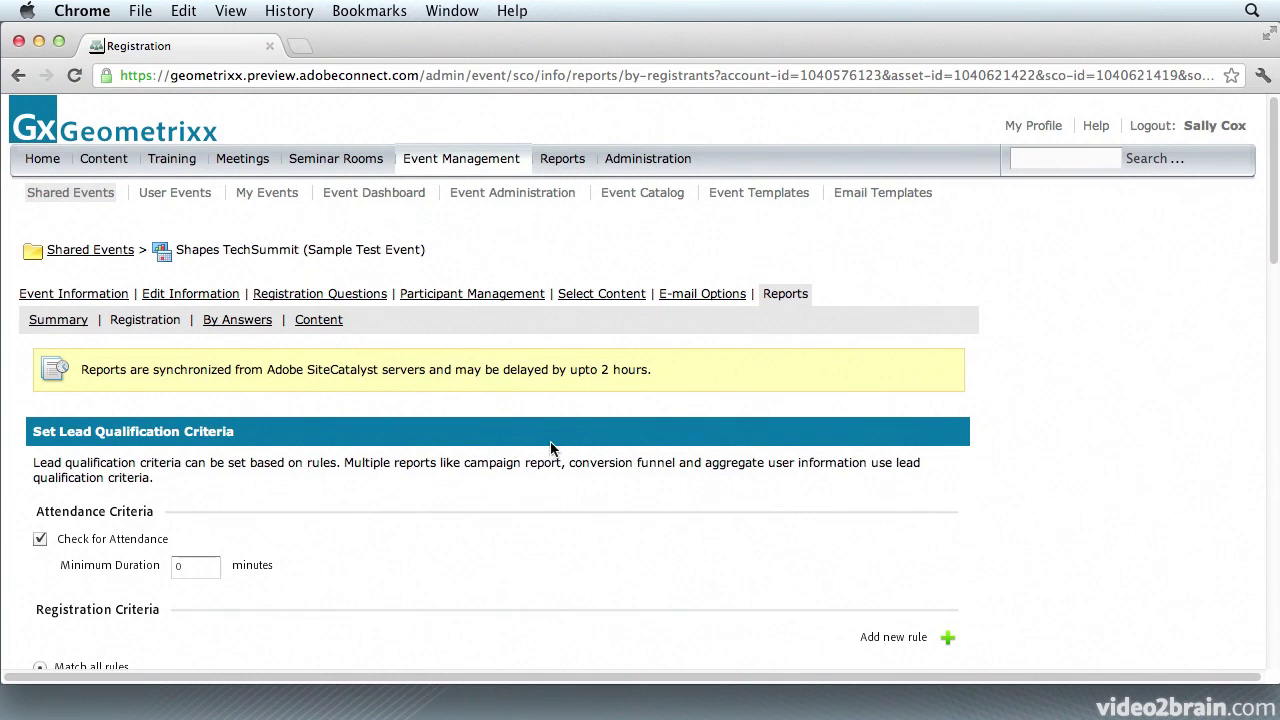
click(238, 321)
scroll(343, 447, down, 1)
scroll(342, 448, down, 2)
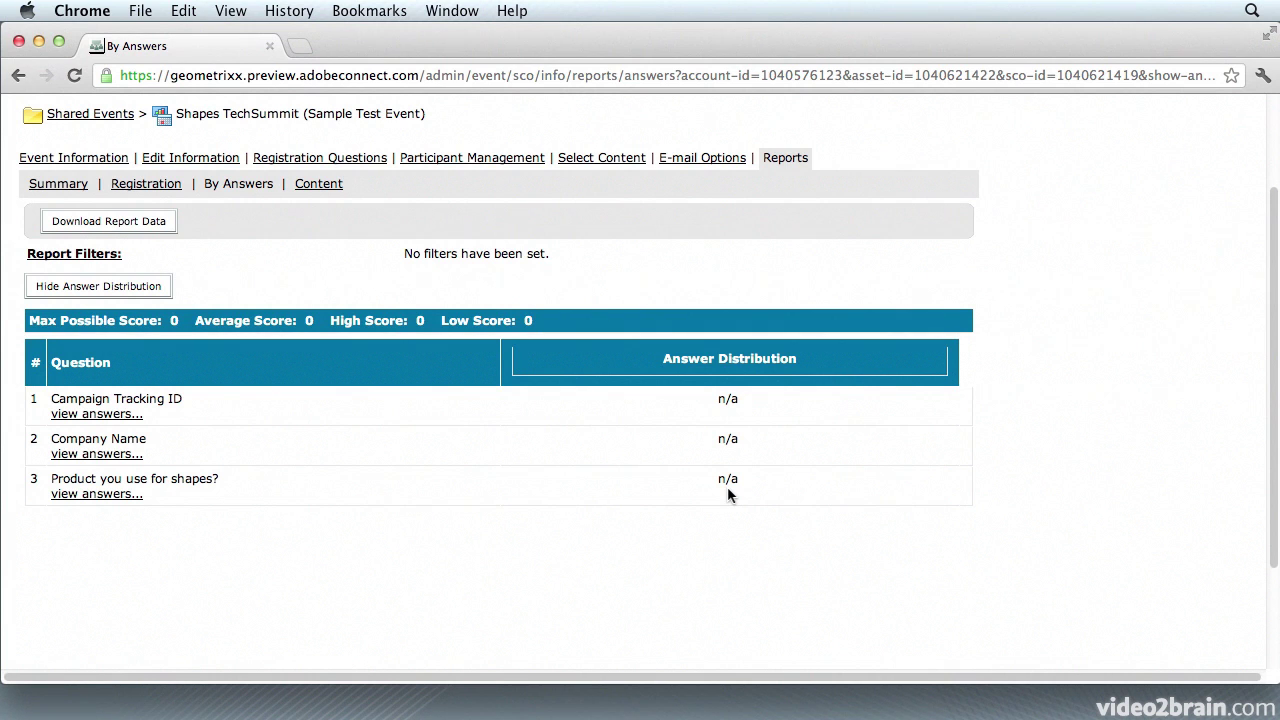
Open the event's Content report and examine the engagement and attendance chart.
scroll(640, 450, up, 1)
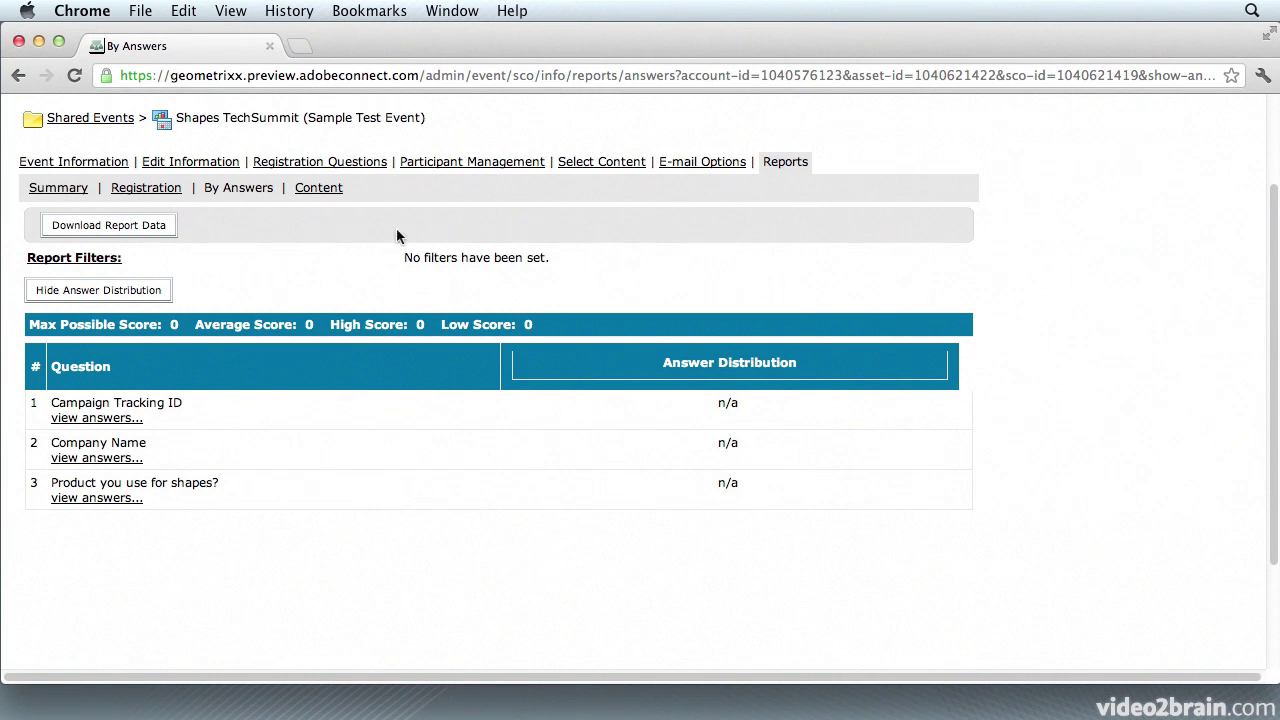
click(318, 190)
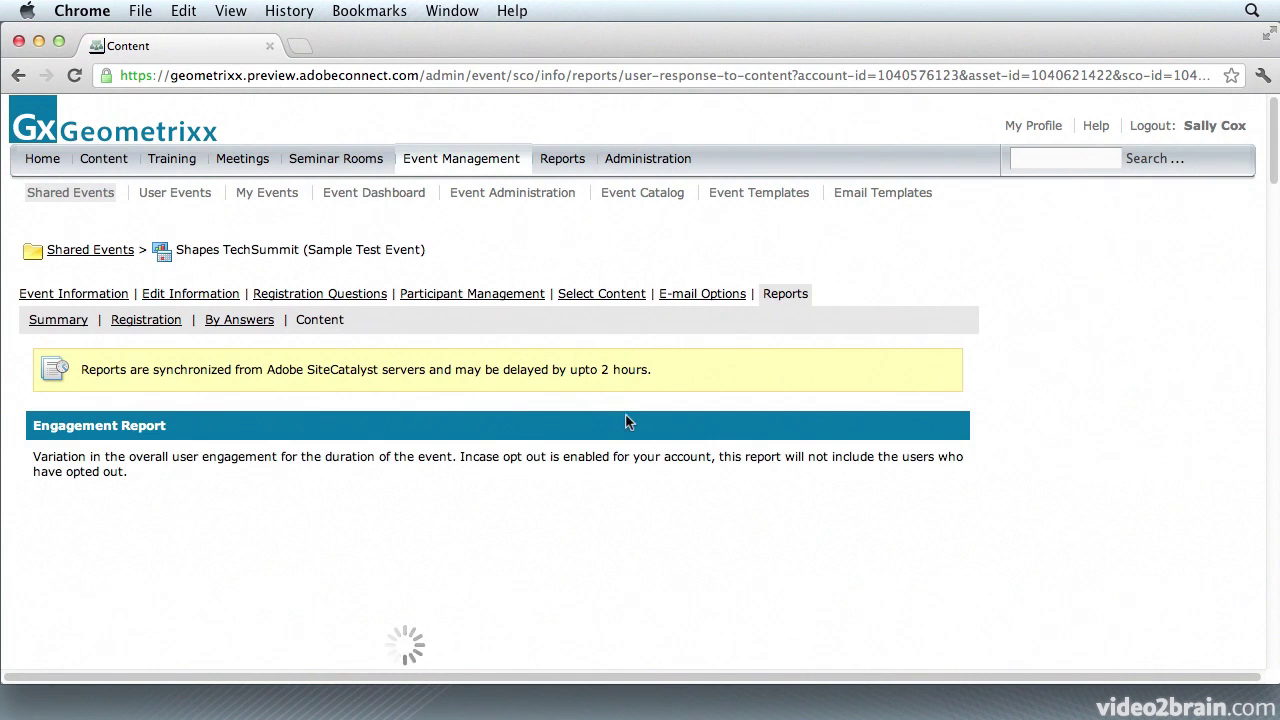
scroll(625, 415, down, 3)
scroll(626, 420, down, 3)
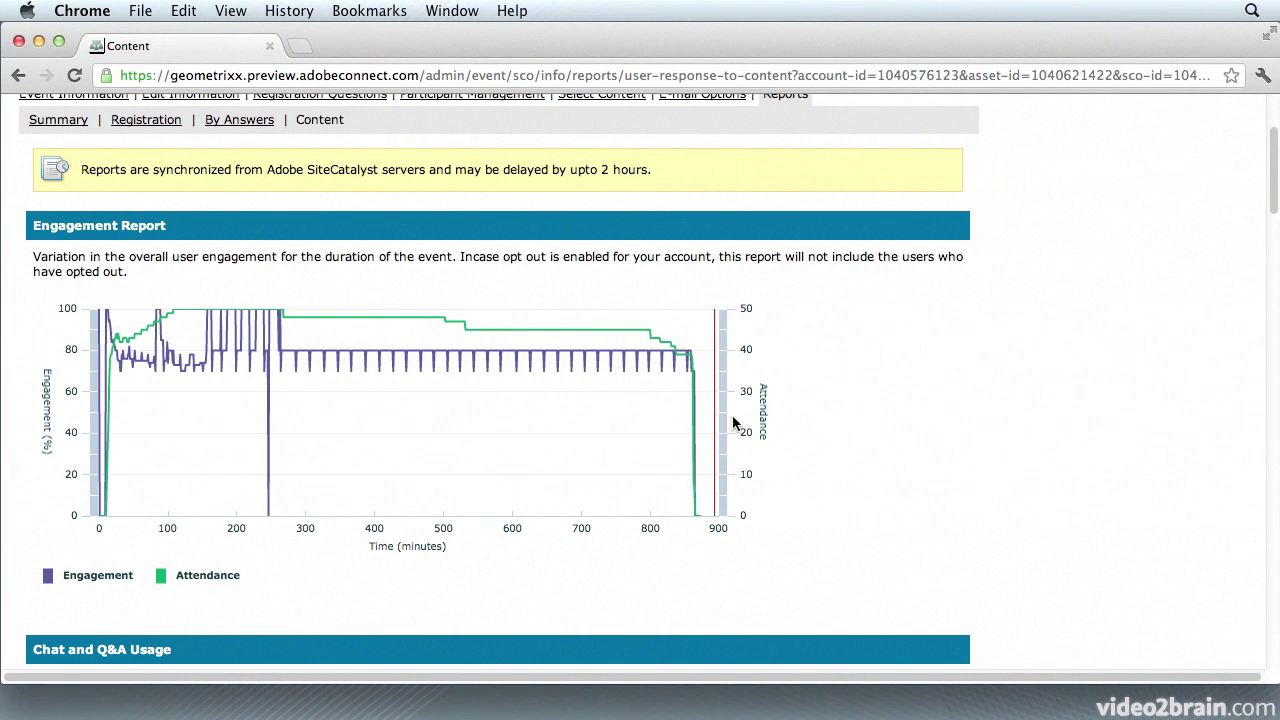
Review the chat and Q&A usage, file download activity and poll activity in the Content report.
scroll(781, 427, down, 1)
scroll(780, 413, down, 5)
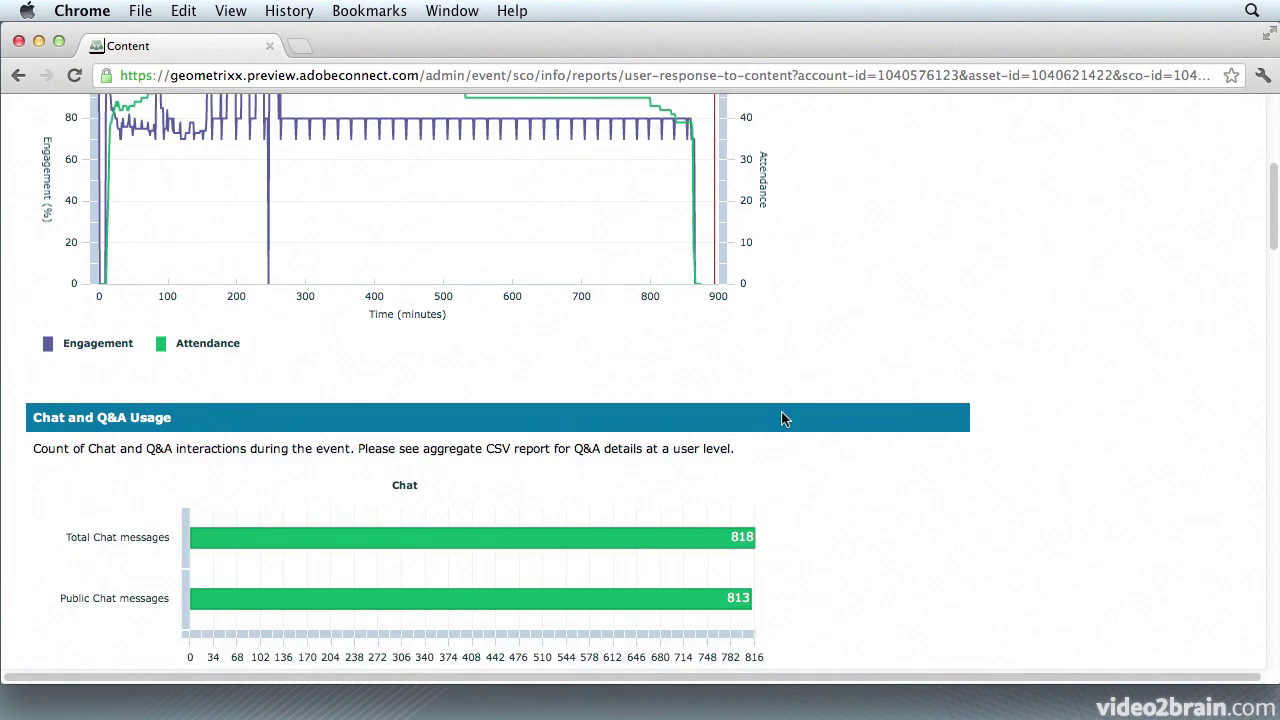
scroll(782, 418, down, 3)
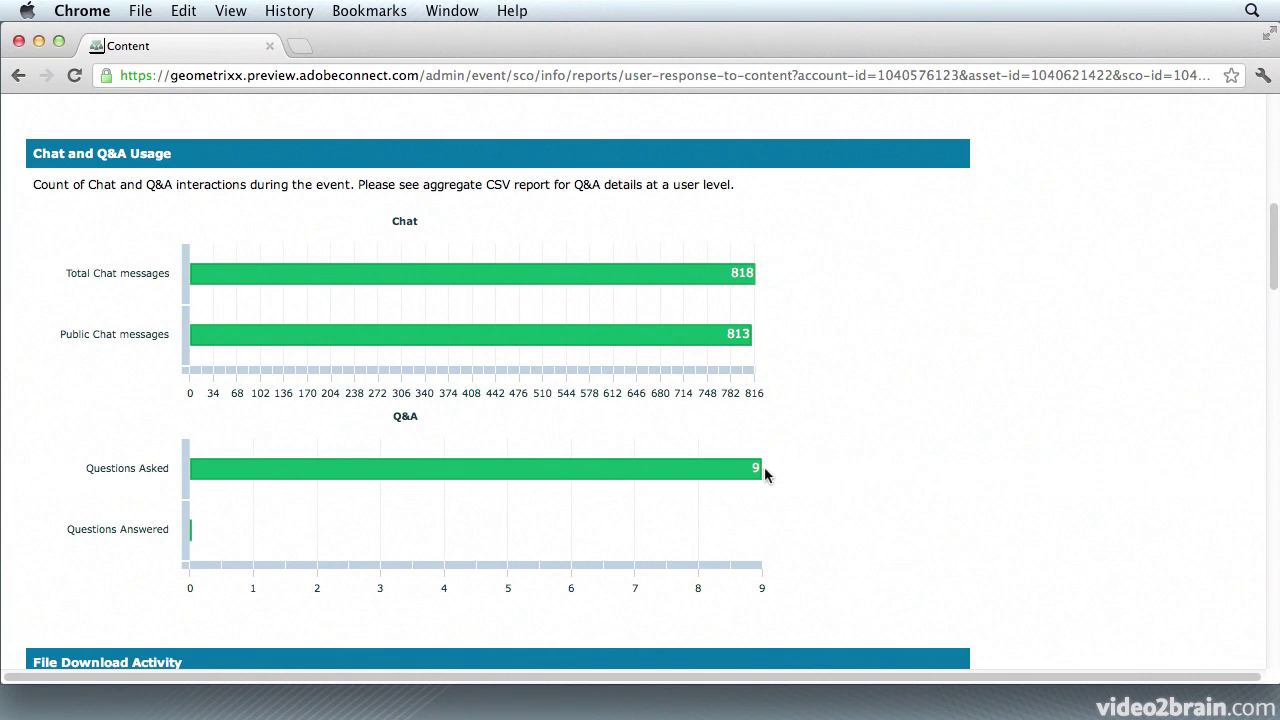
scroll(781, 544, down, 1)
scroll(781, 544, down, 5)
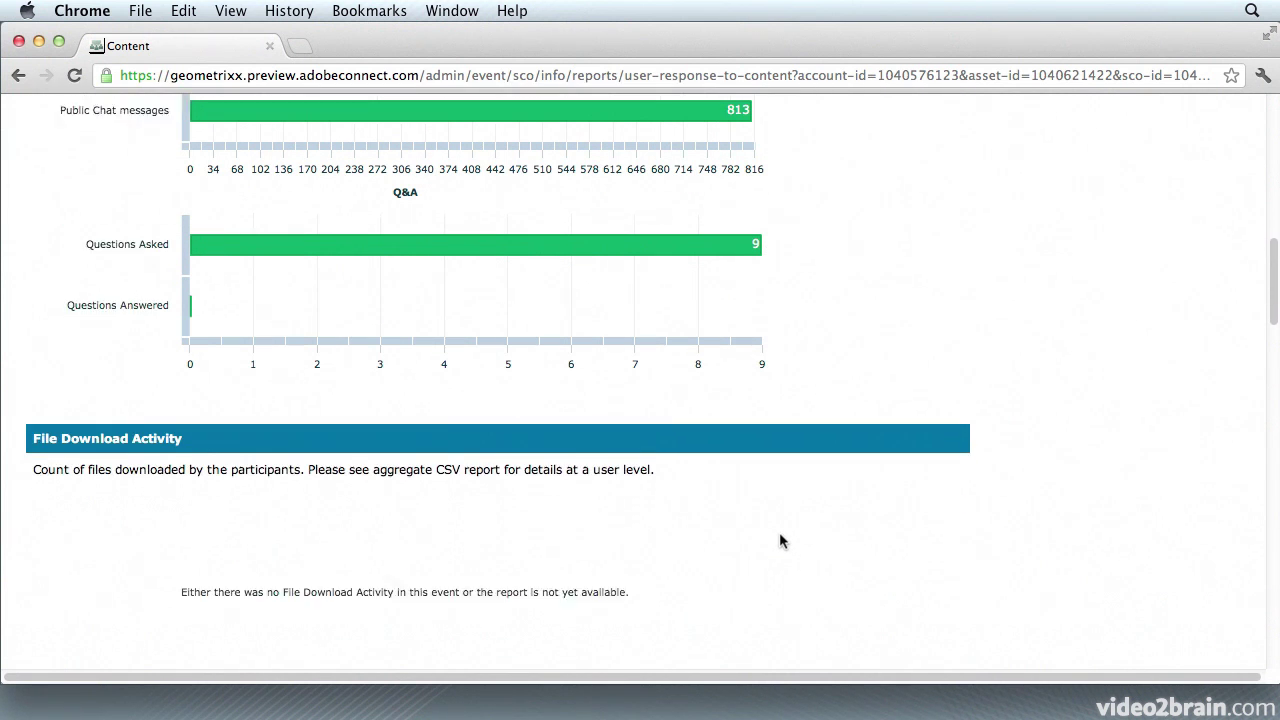
scroll(781, 541, down, 2)
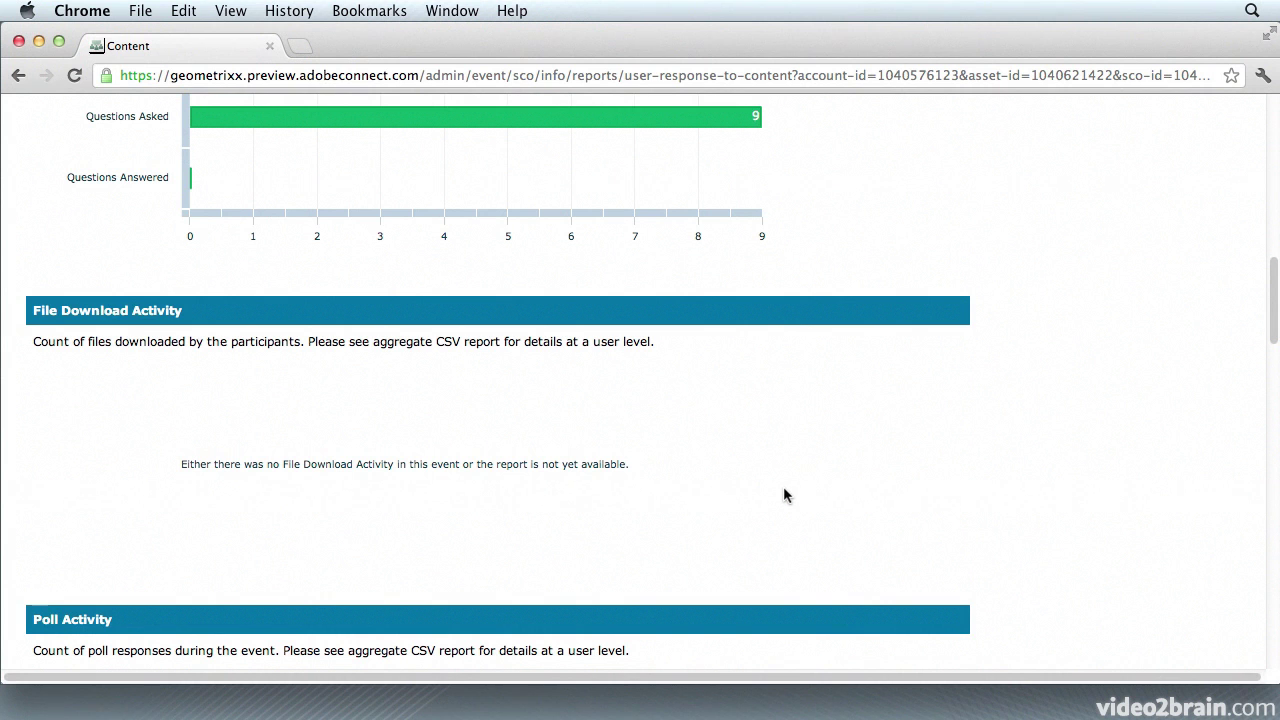
scroll(784, 490, down, 5)
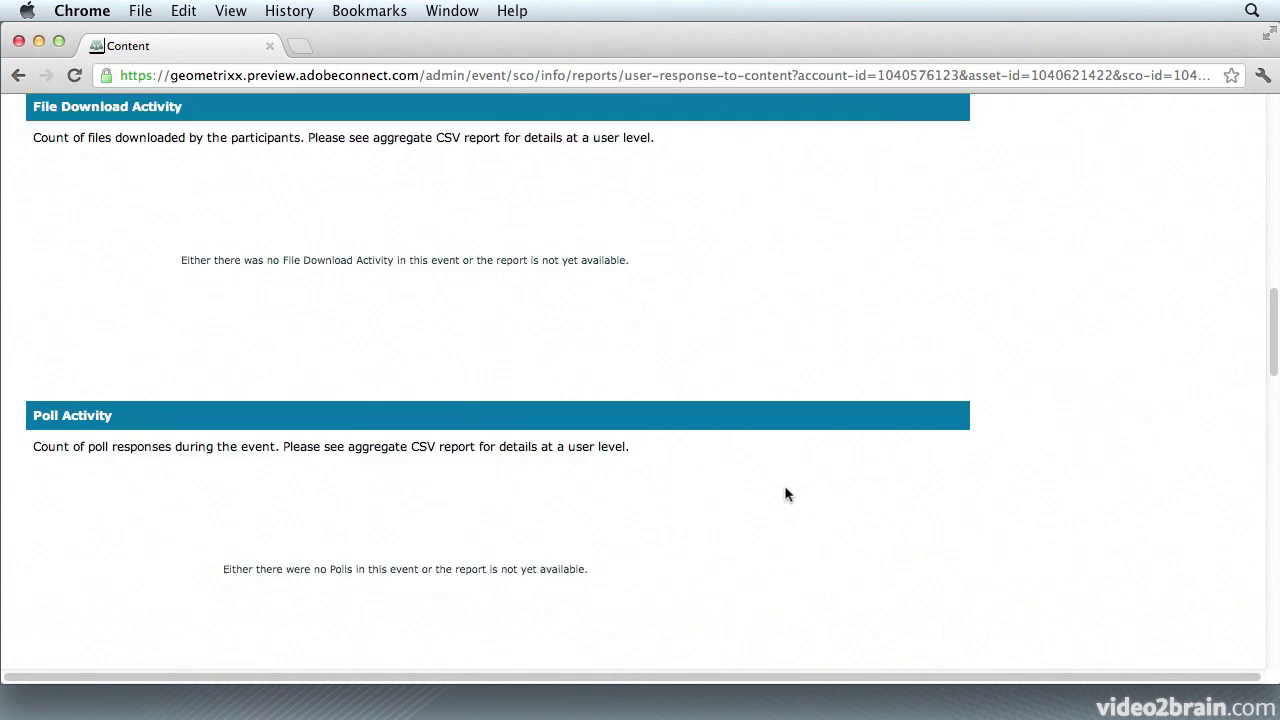
scroll(785, 492, down, 3)
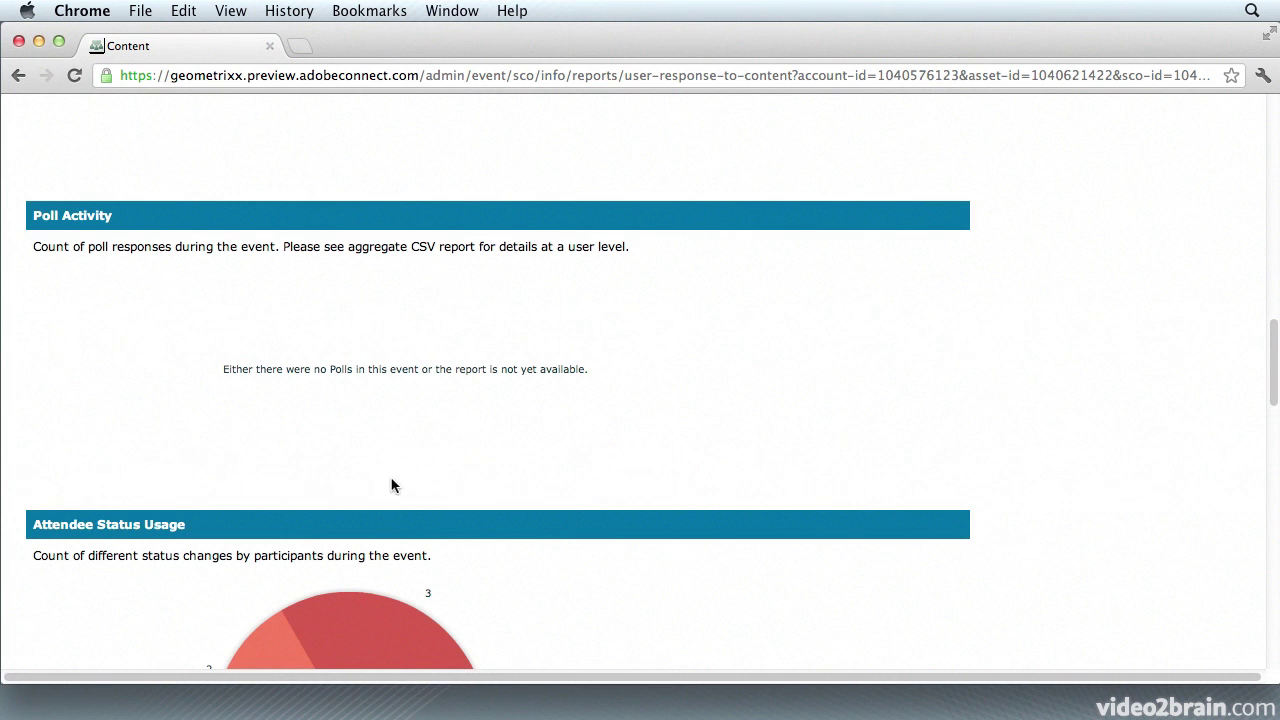
Examine the Attendee Status Usage pie chart and the table of attendees' start and end times.
scroll(396, 478, down, 5)
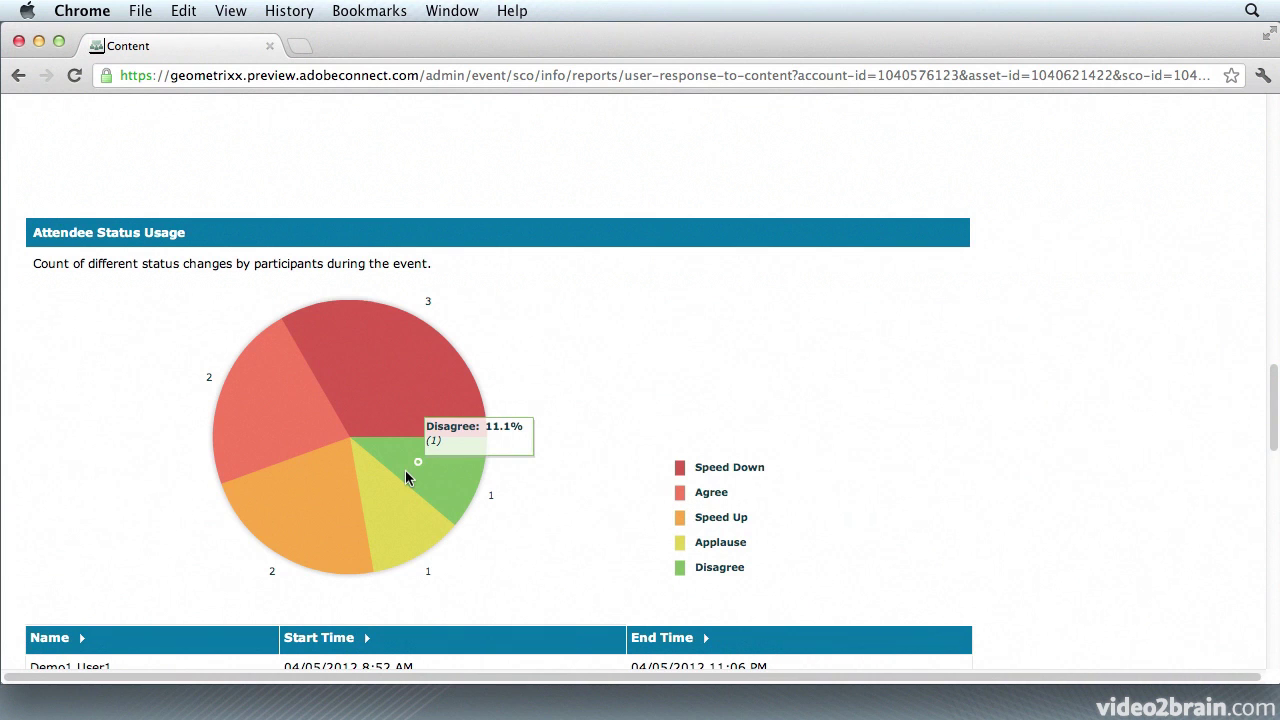
scroll(406, 478, down, 1)
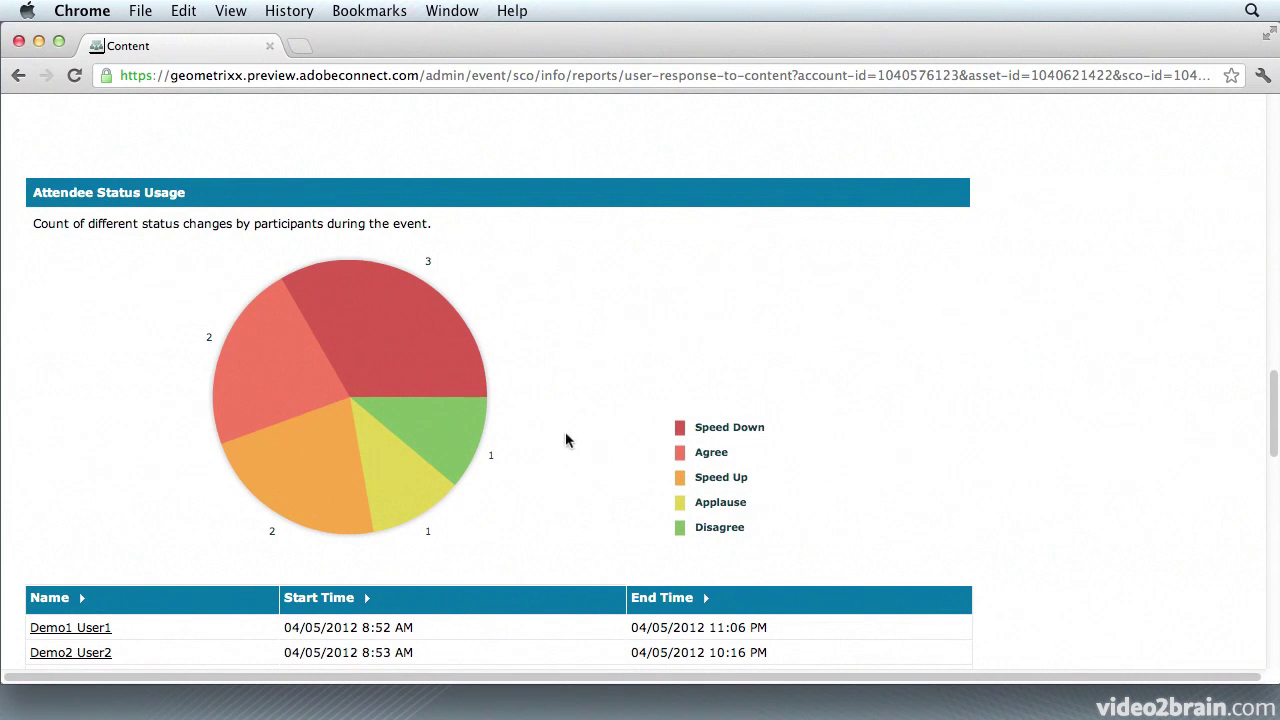
scroll(537, 425, down, 3)
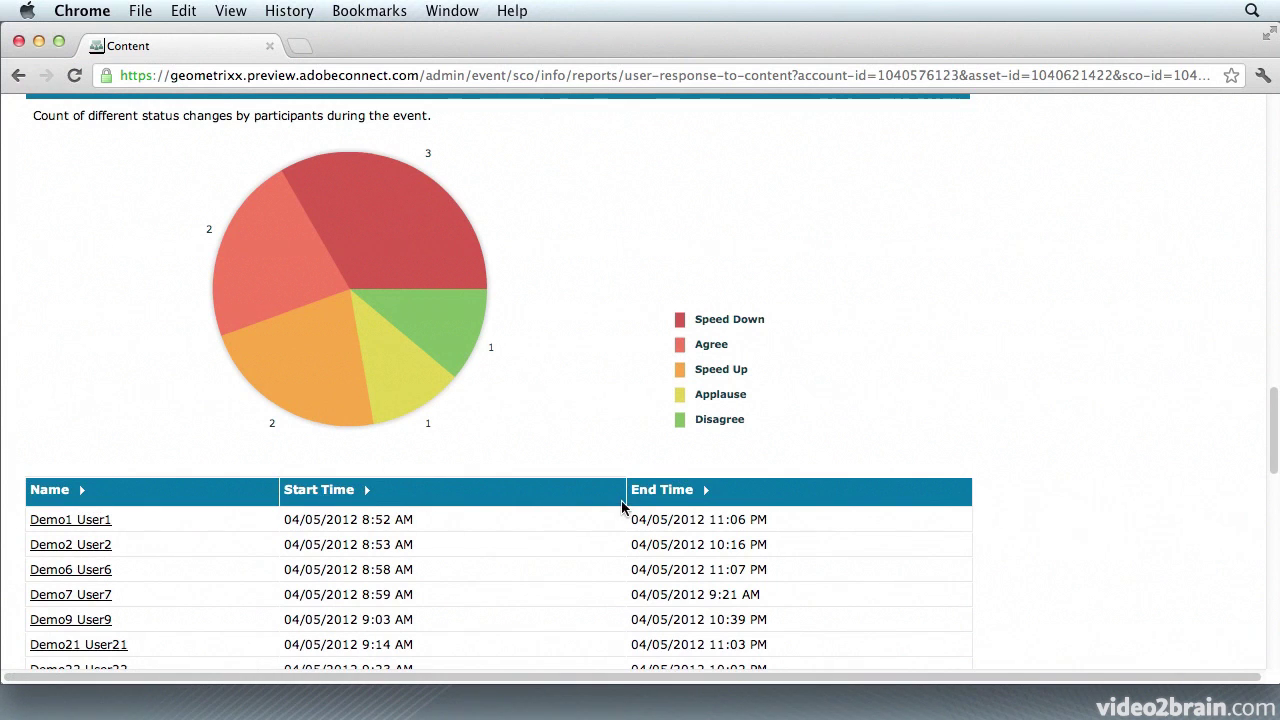
scroll(568, 490, up, 5)
scroll(567, 482, up, 15)
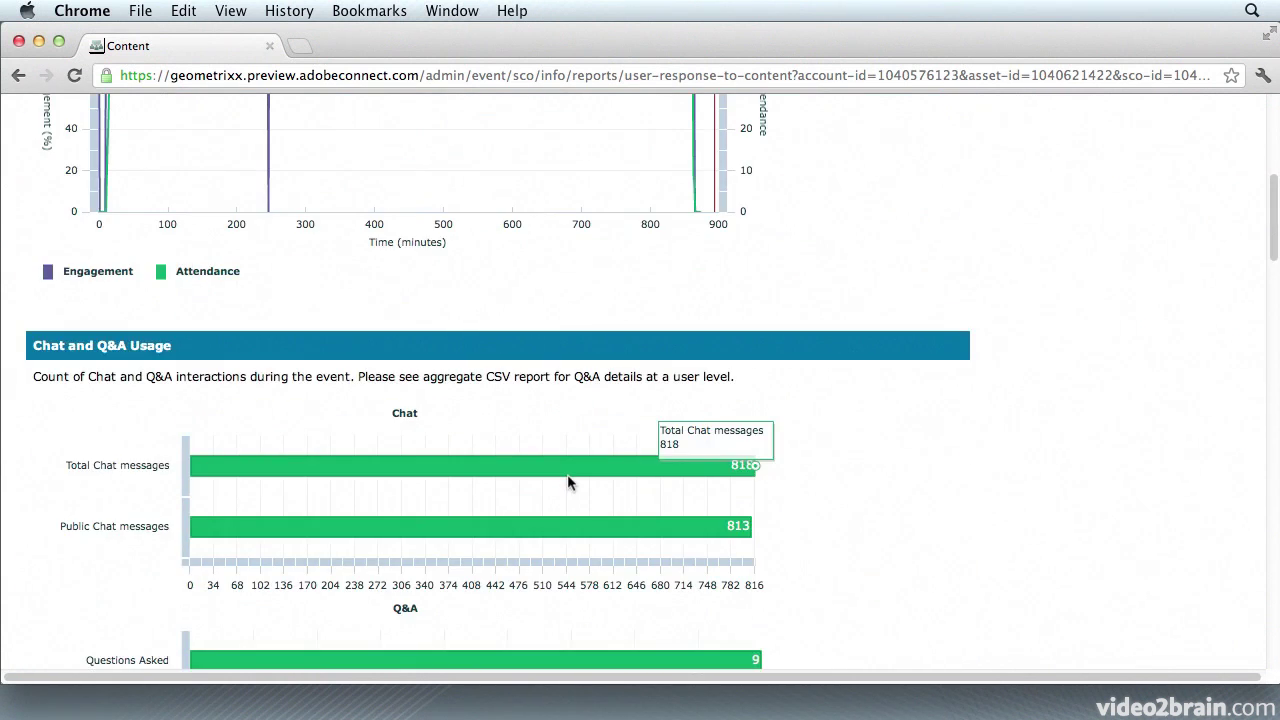
scroll(566, 482, up, 3)
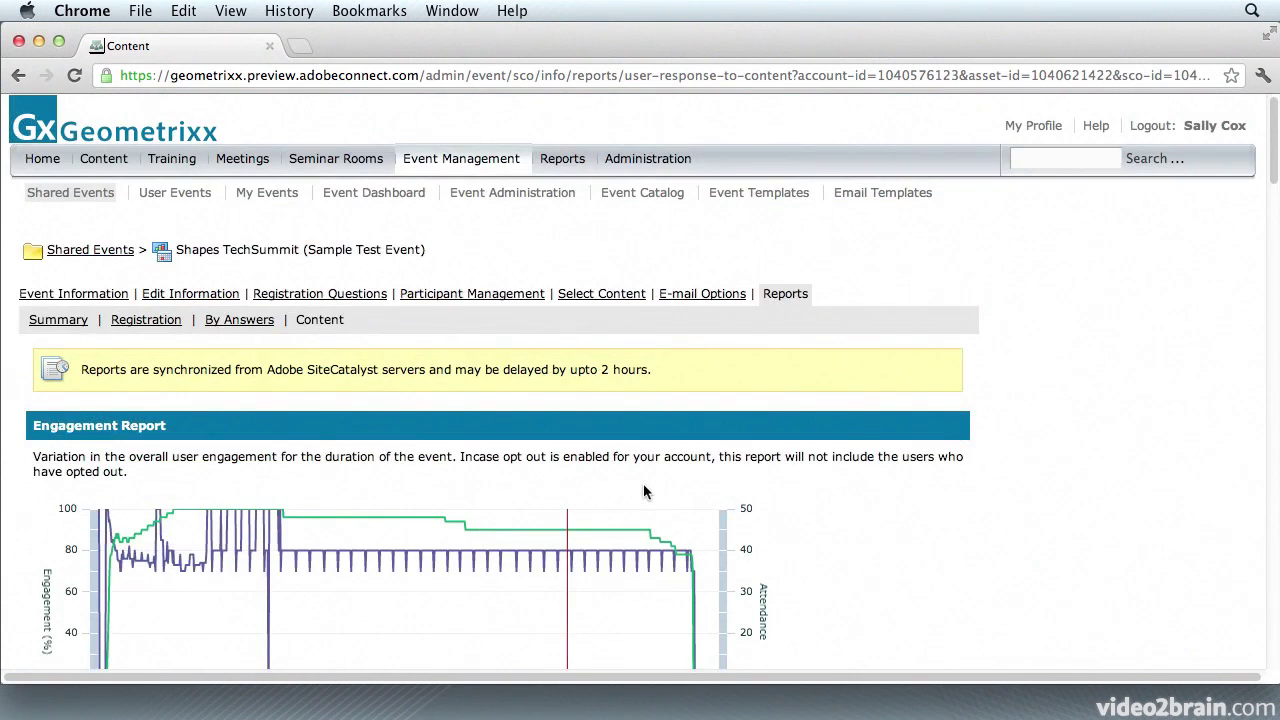